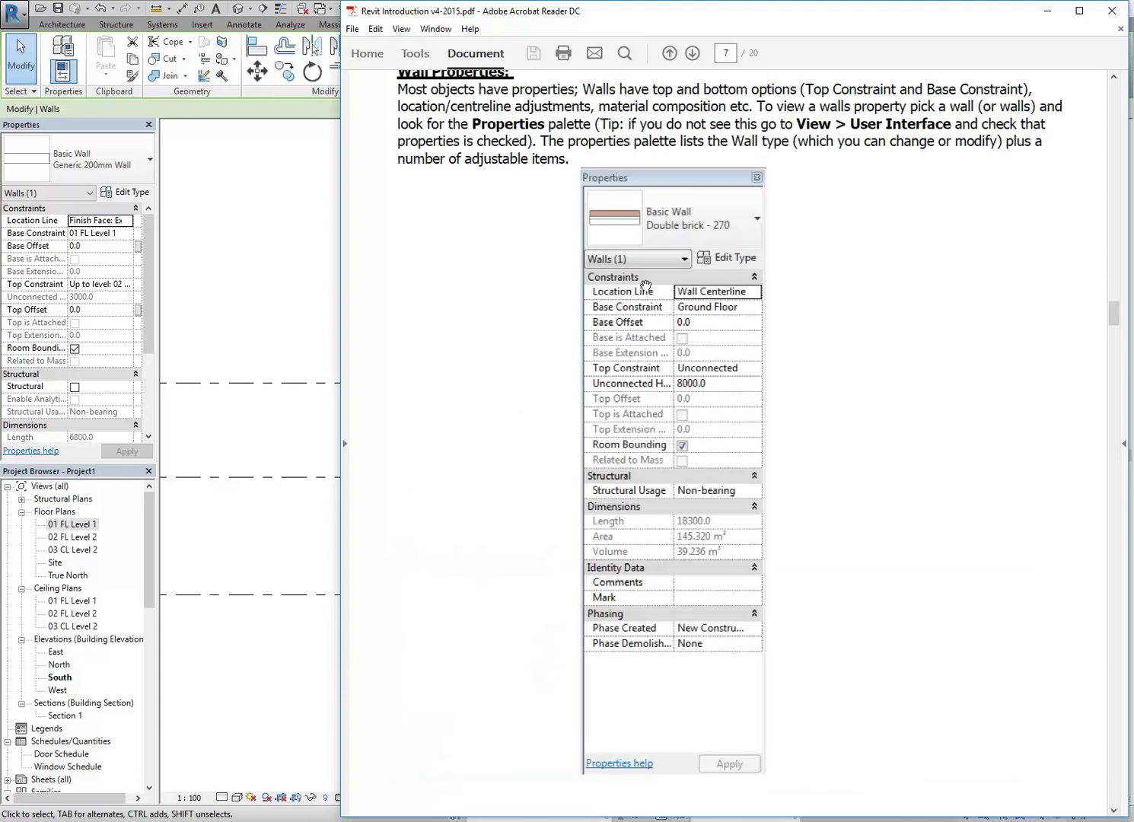
scroll(646, 286, "up", 1)
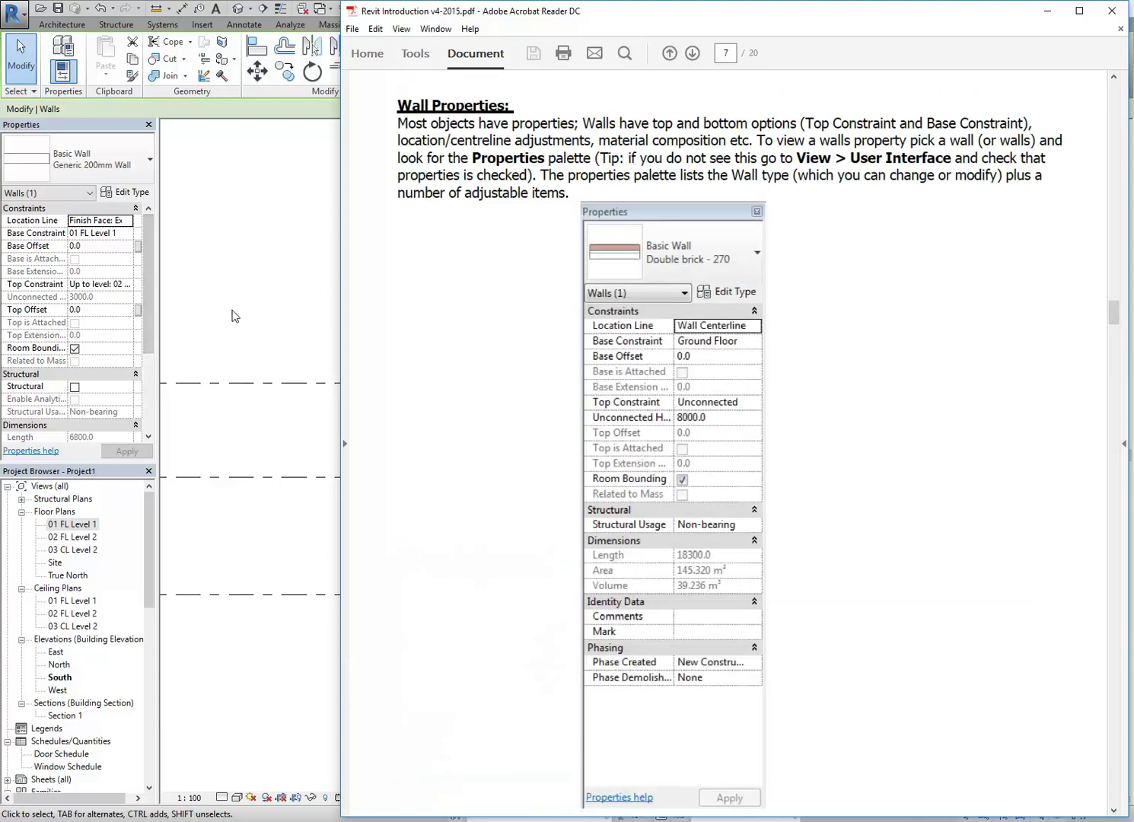
Step: In Revit's south elevation, try selecting the left and right walls, ending on the left wall
left_click(370, 473)
left_click(325, 452)
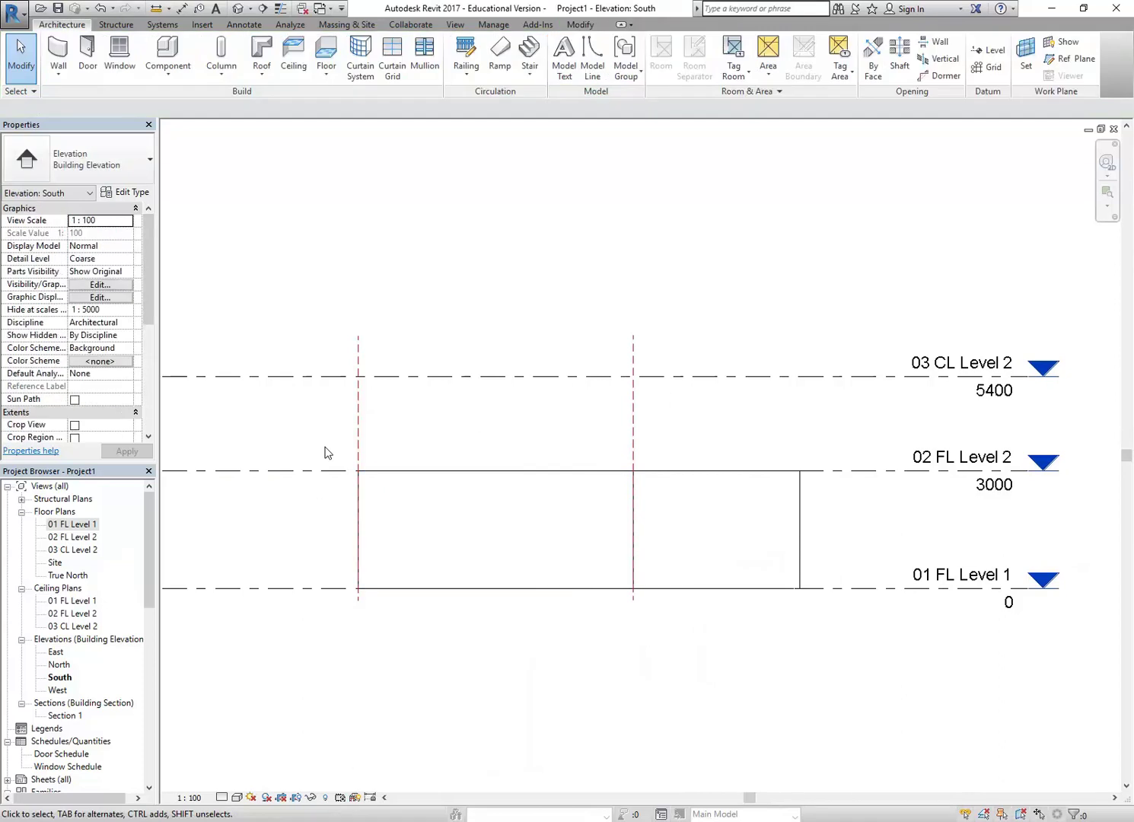
scroll(325, 452, "up", 1)
left_click(605, 523)
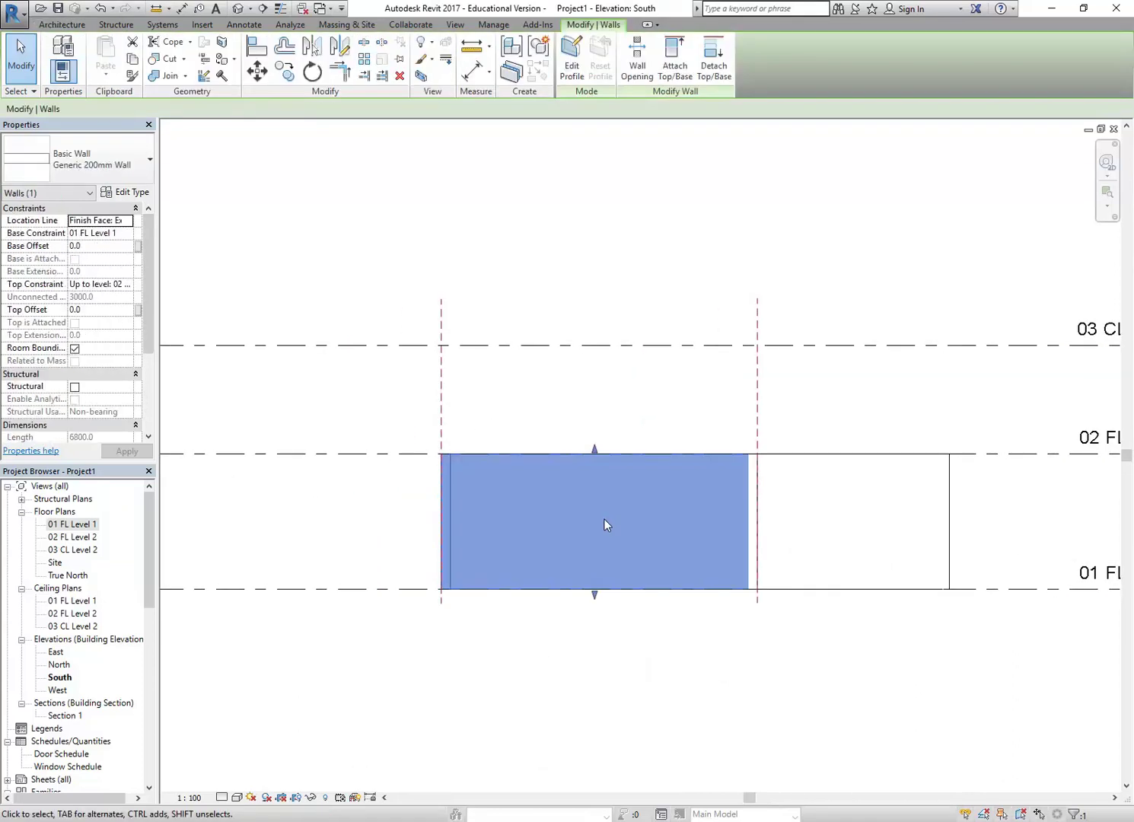
left_click(820, 464)
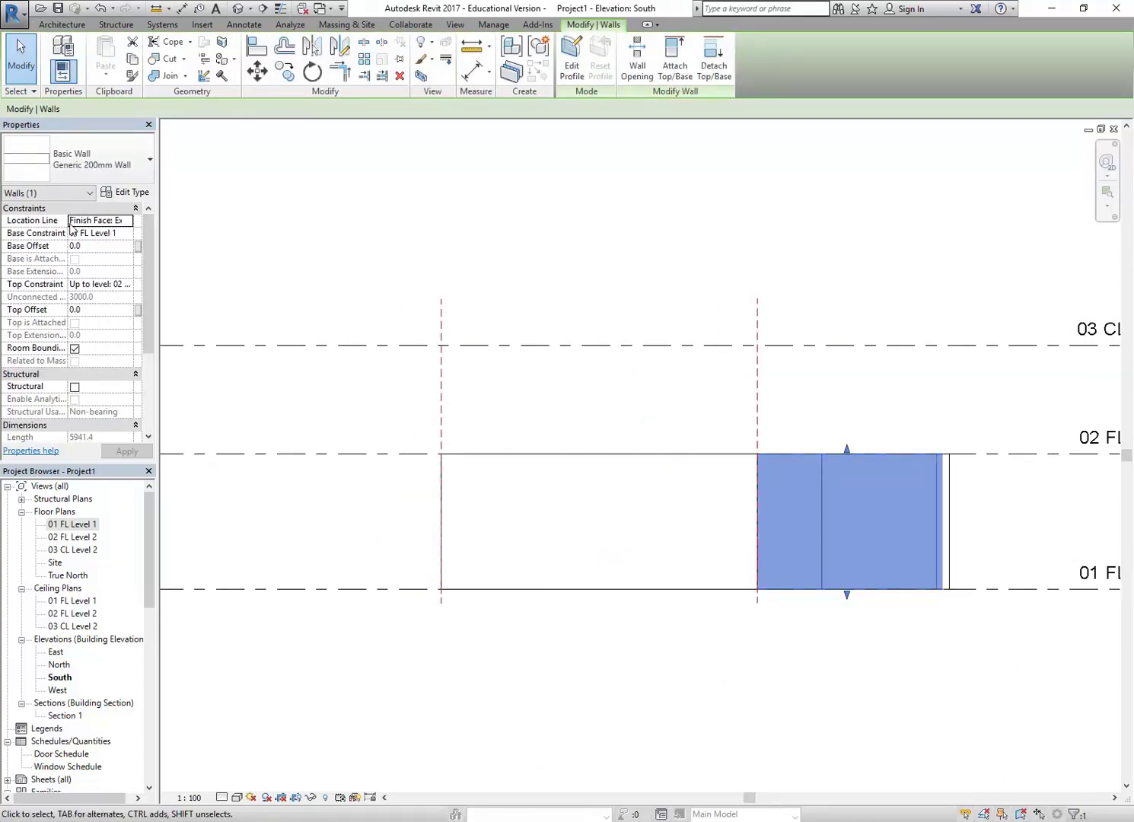
left_click(595, 456)
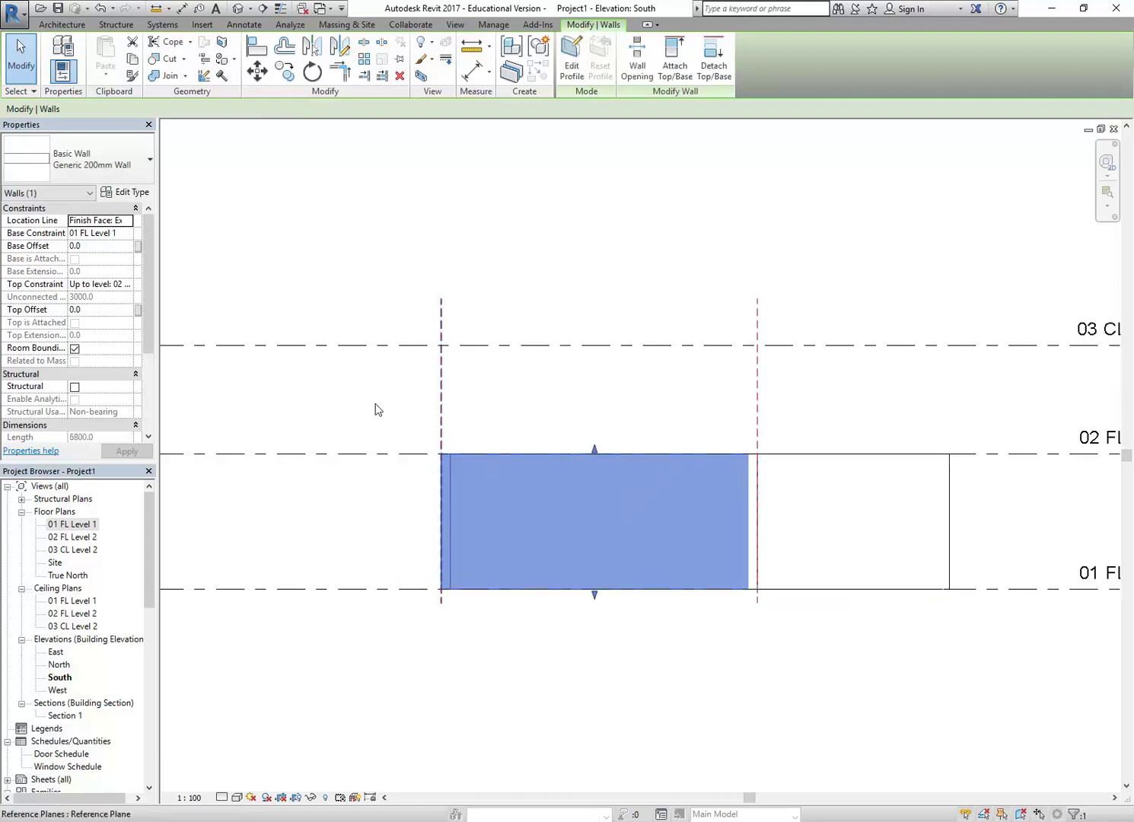
Step: Read the 3D Views section on page 8 of the tutorial PDF, then return to Revit
key("alt+Tab")
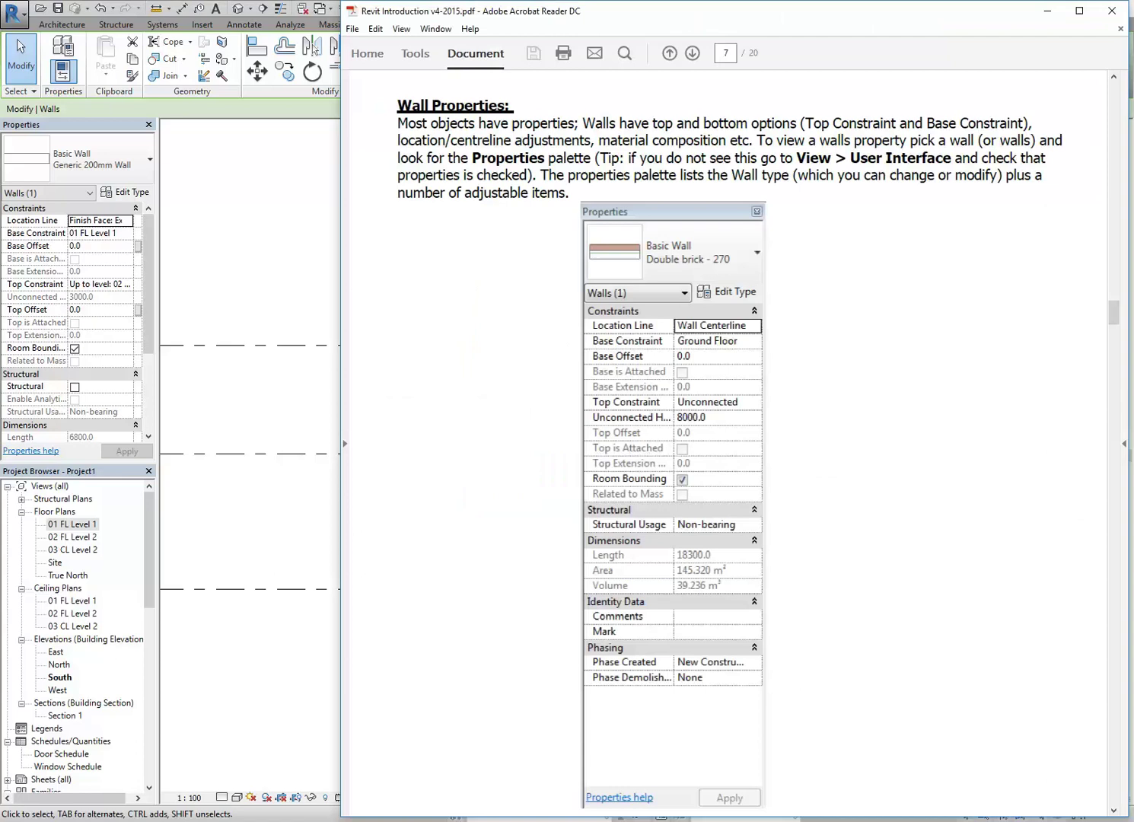
scroll(584, 530, "down", 10)
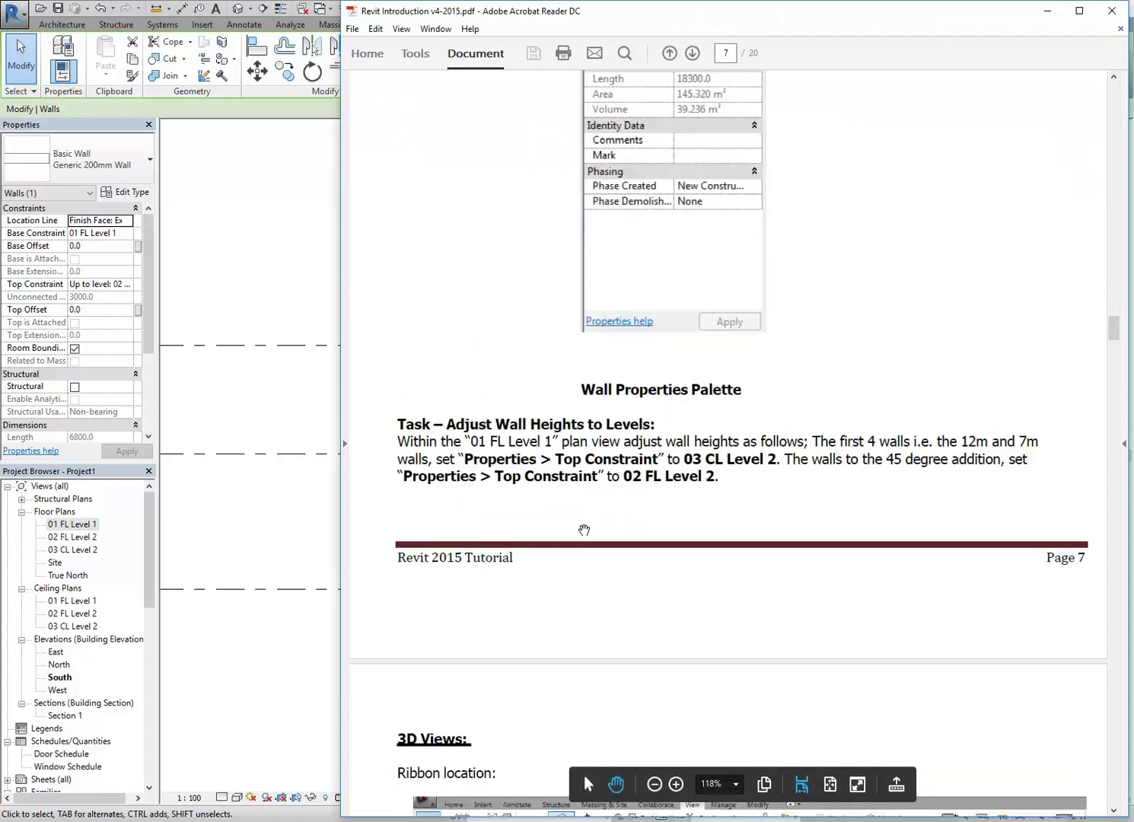
scroll(584, 530, "down", 3)
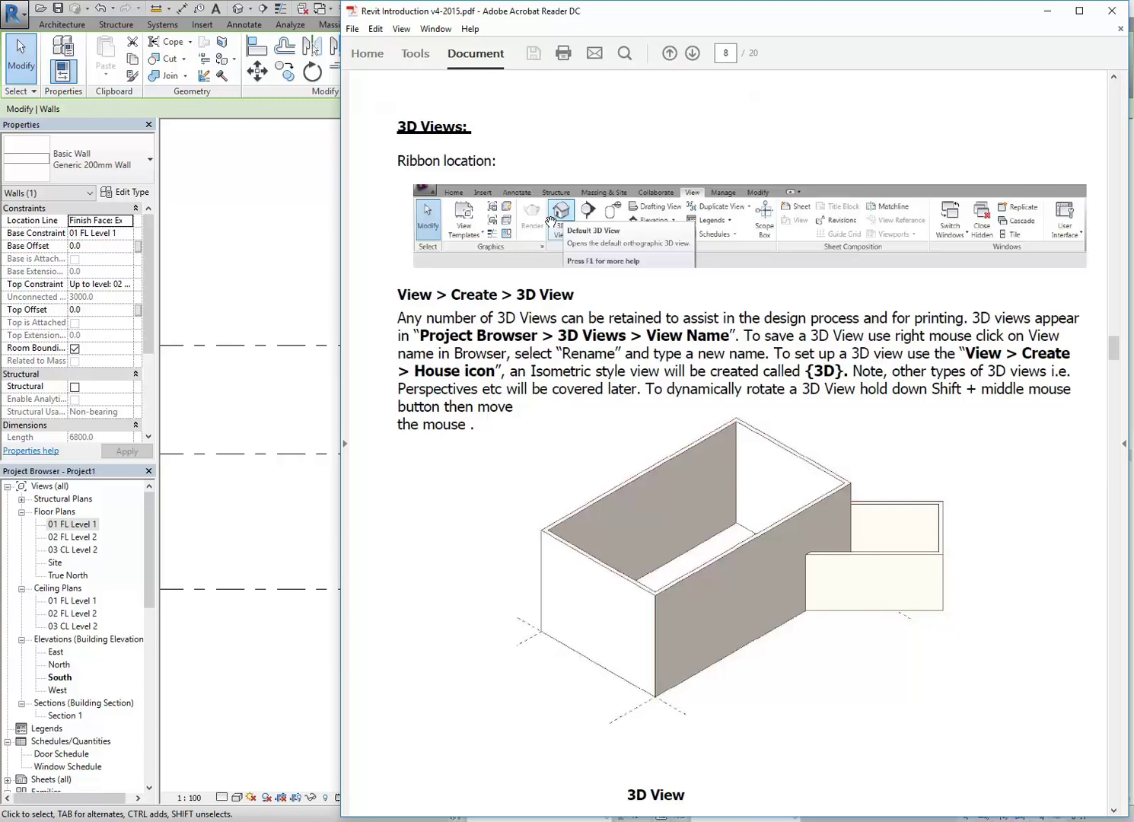
left_click(230, 242)
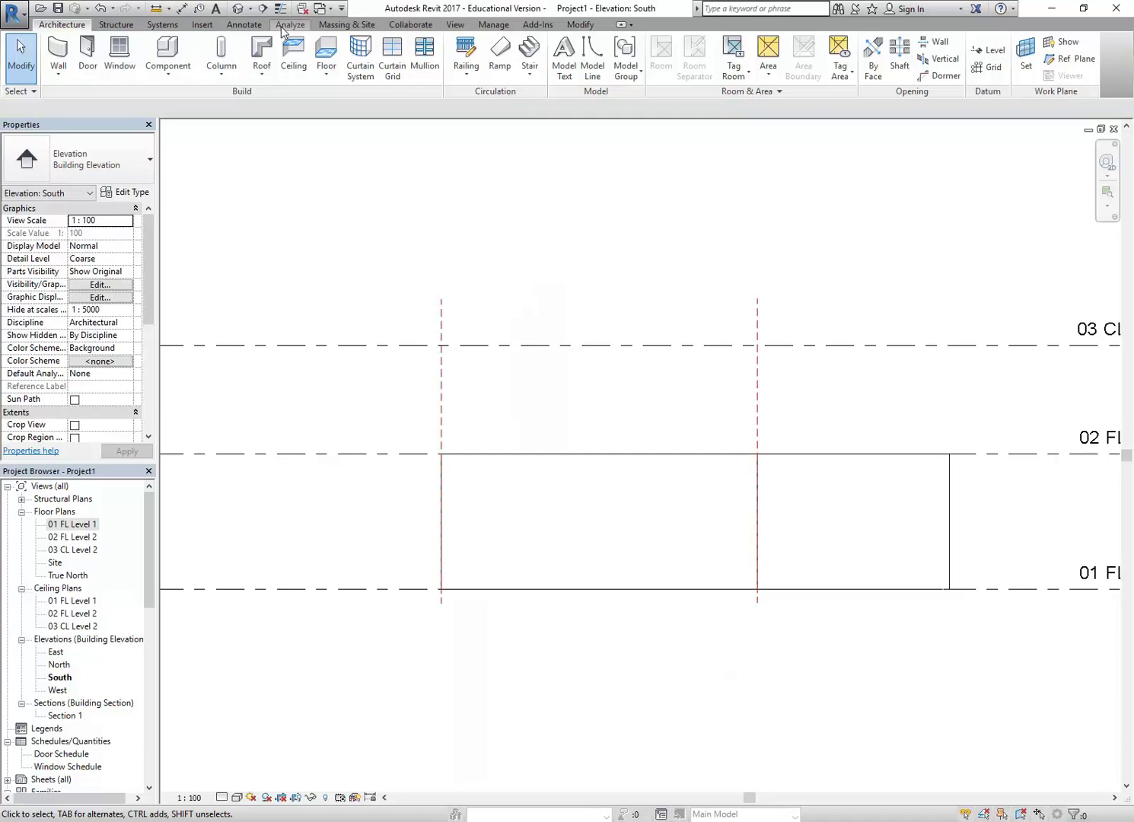
Step: Request the Default 3D View from the View tab, which raises the save reminder
left_click(457, 25)
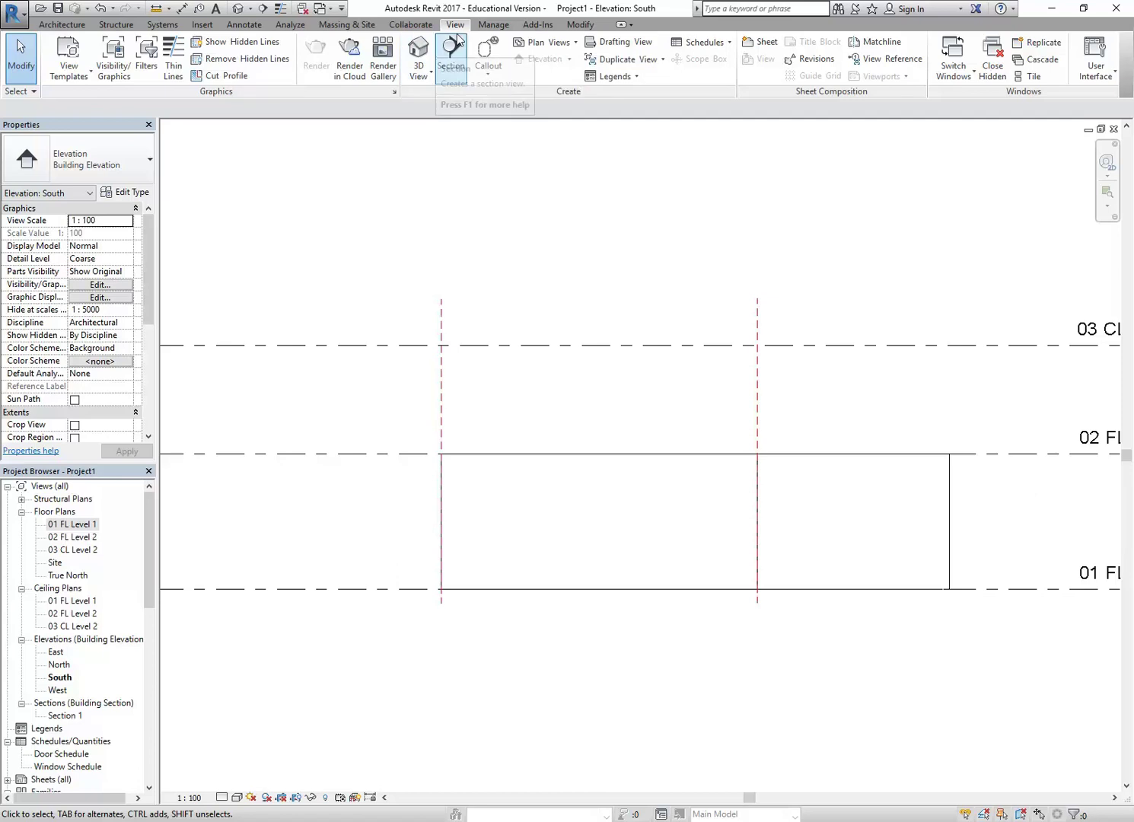
left_click(418, 51)
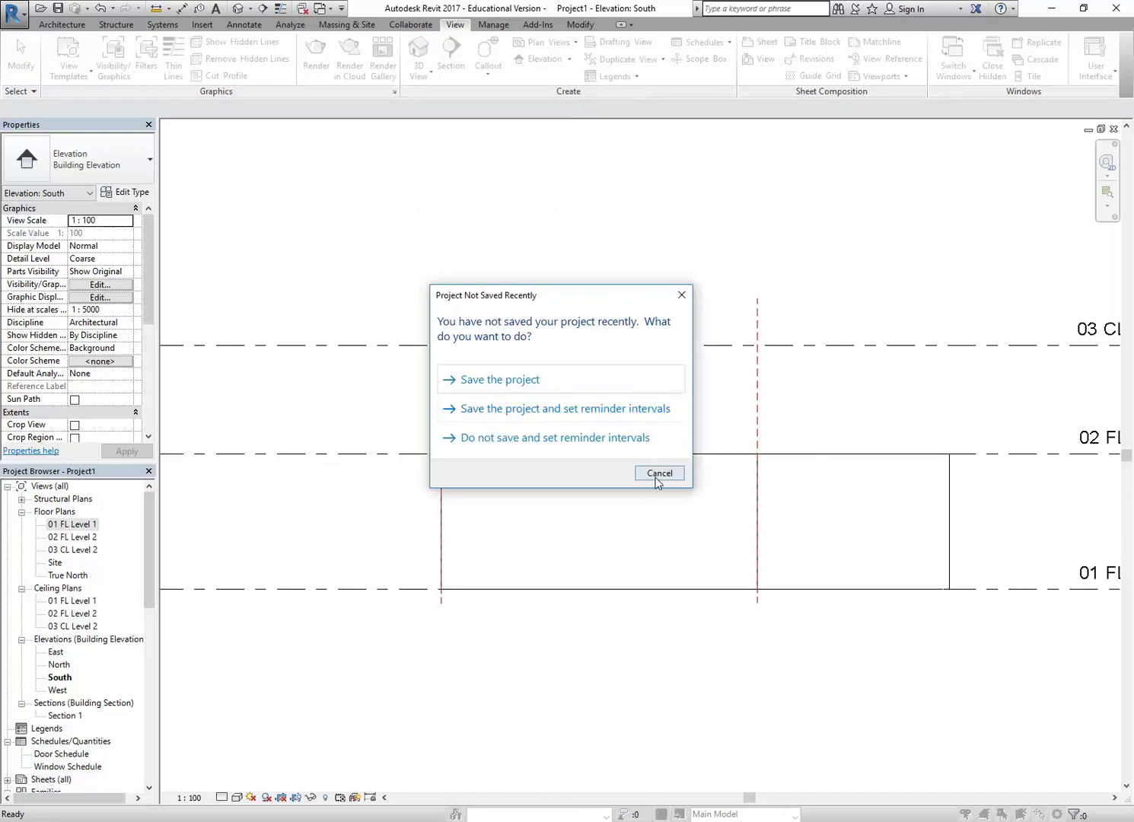
Step: Cancel the save reminder and frame the walled building in the {3D} view
left_click(660, 474)
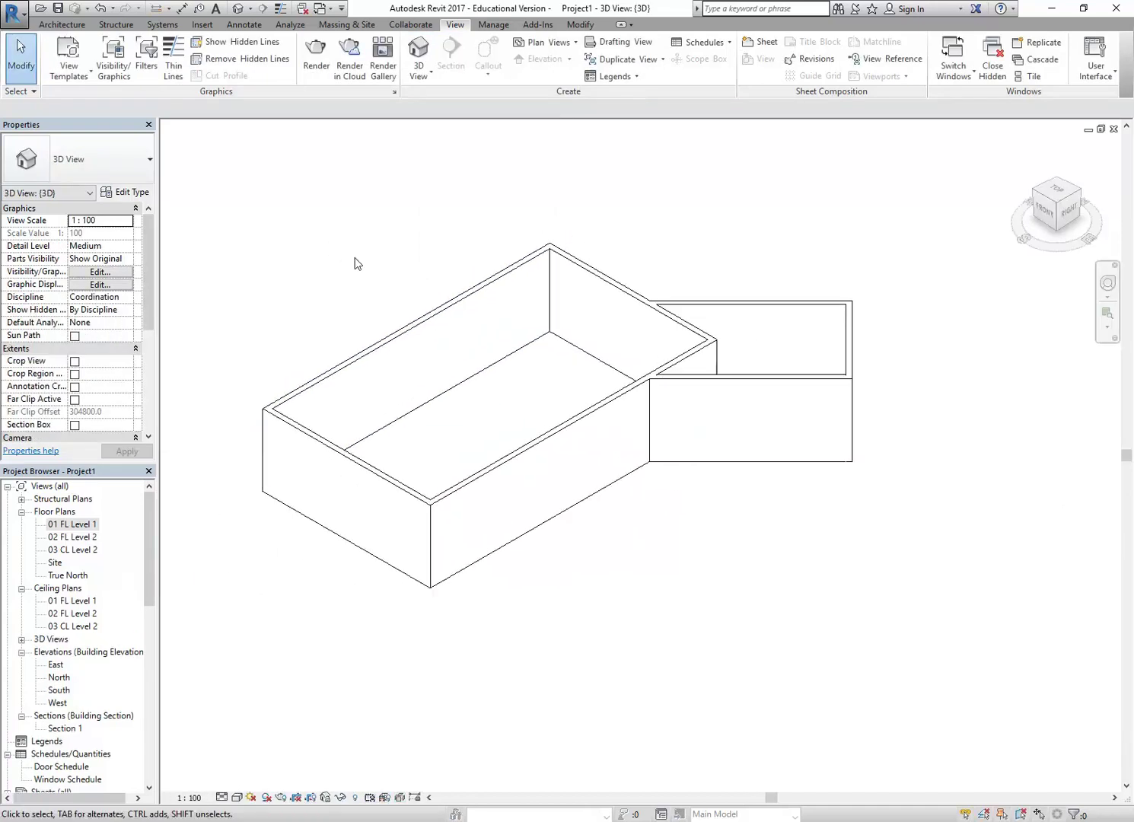
middle_click_drag(354, 263, 386, 406)
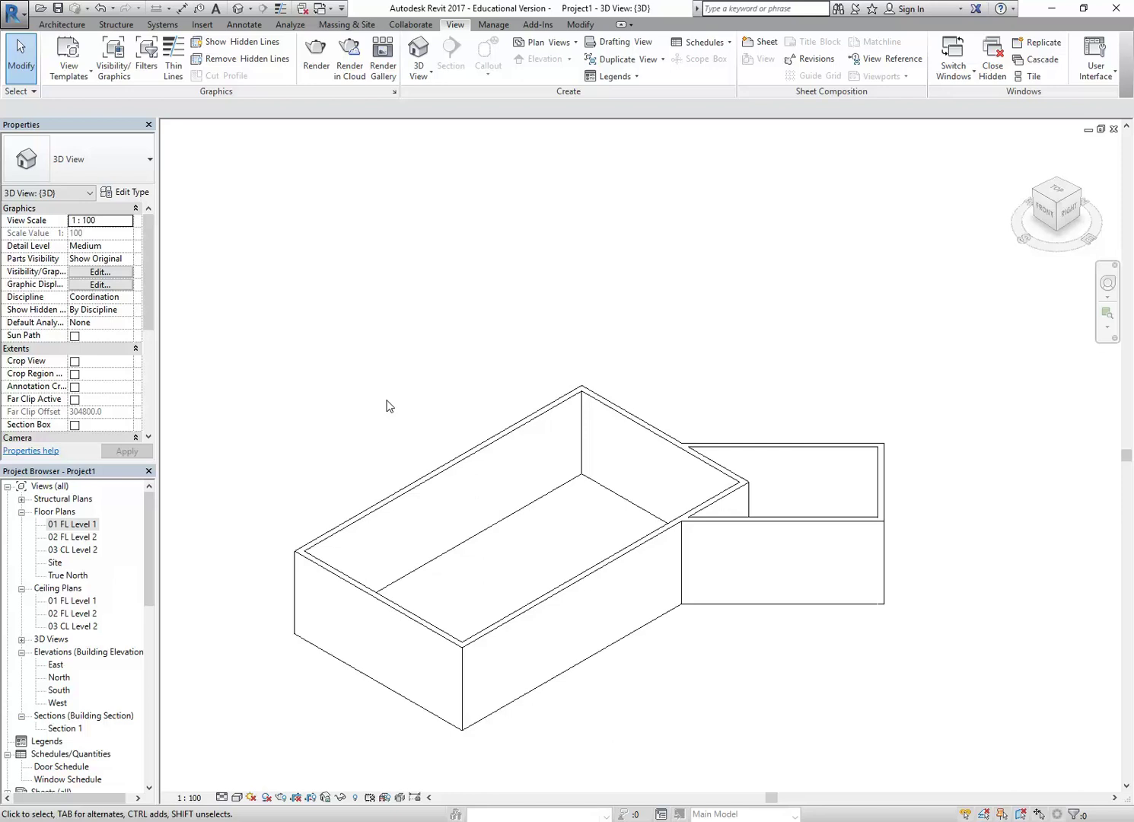
scroll(388, 405, "down", 2)
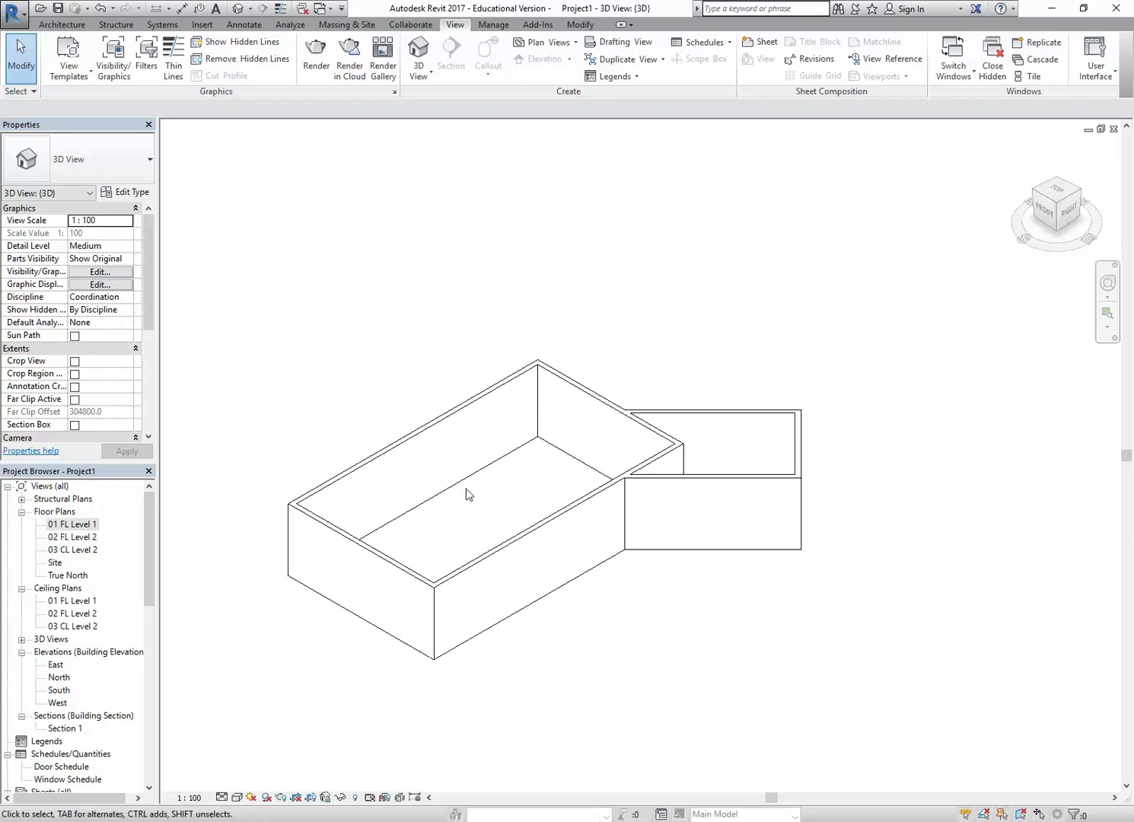
scroll(468, 494, "up", 2)
scroll(442, 400, "down", 1)
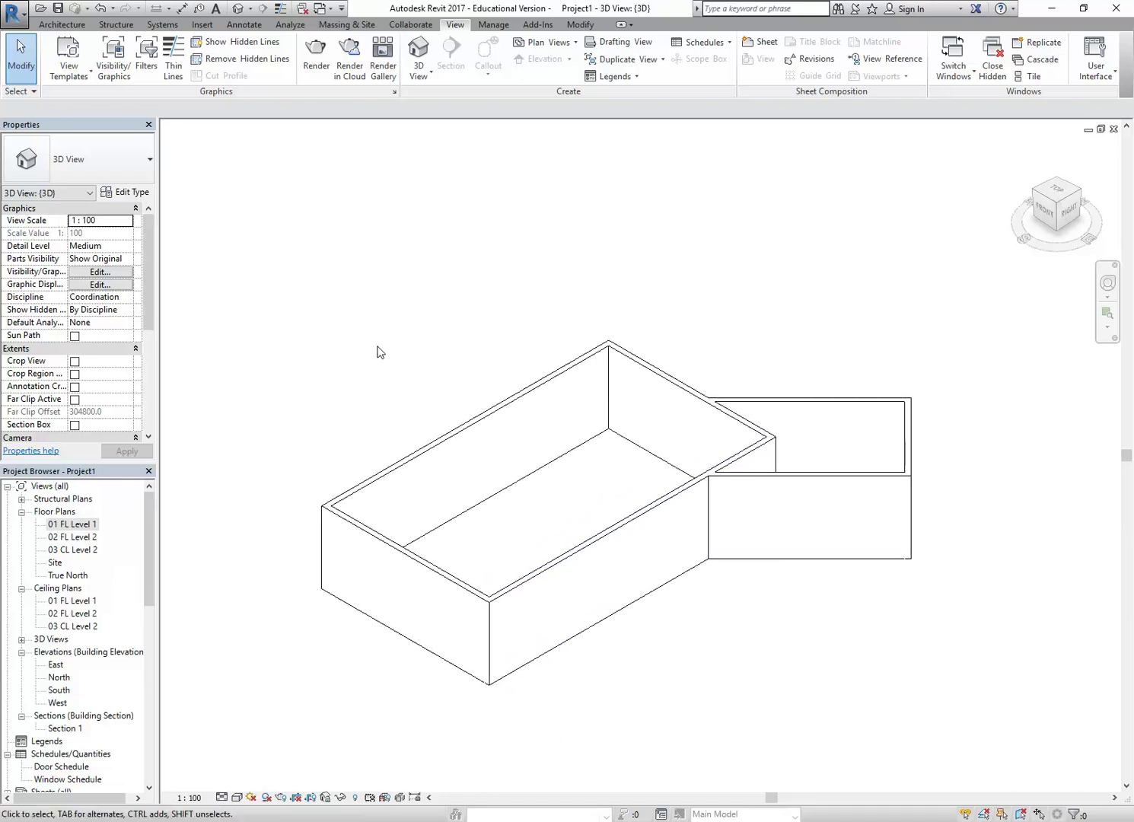
Step: Set the long back-left wall's Top Constraint to 'Up to level: 03 CL Level 2'
left_click(463, 440)
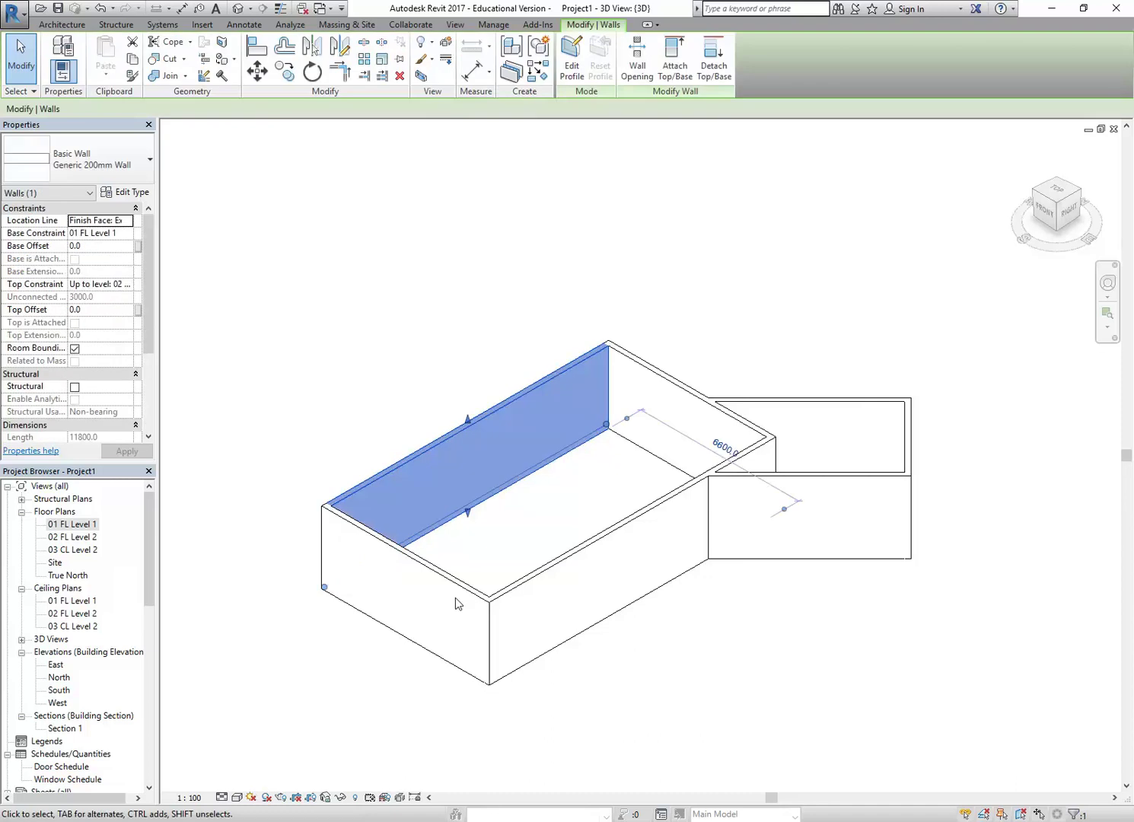
left_click(384, 320)
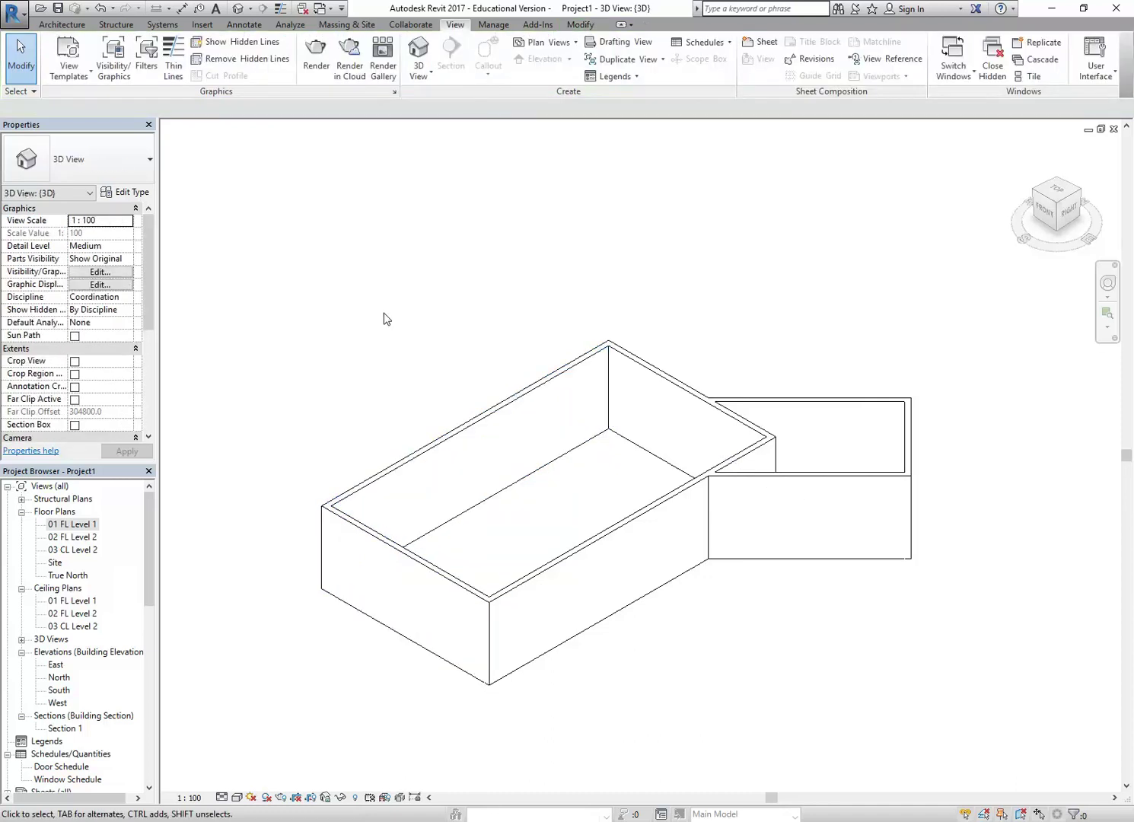
left_click(470, 432)
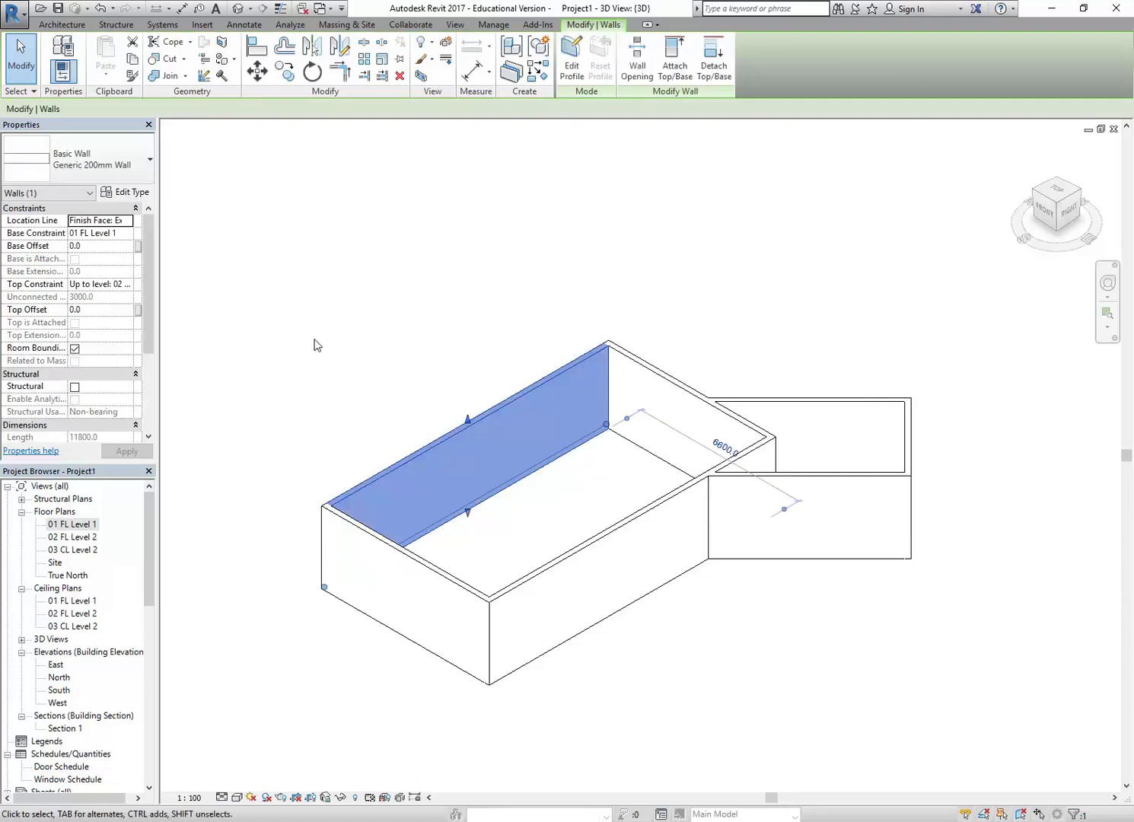
middle_click_drag(317, 345, 337, 342)
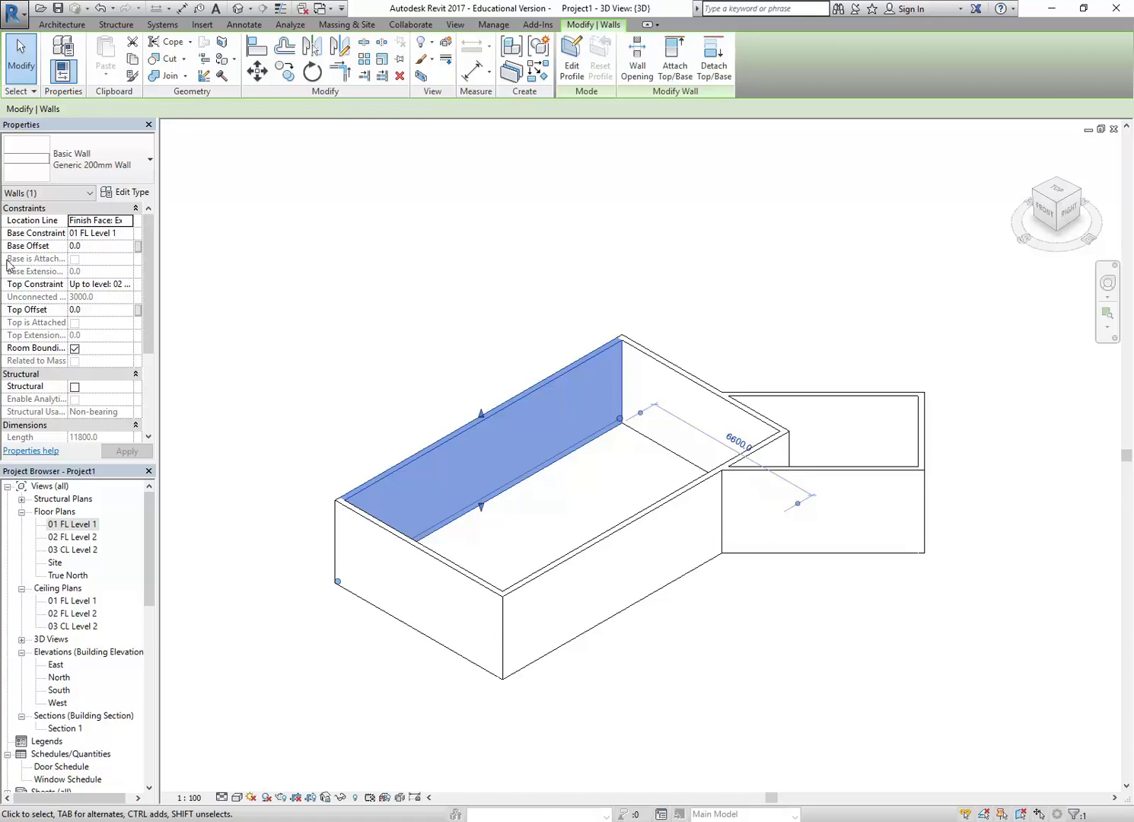
left_click(127, 284)
left_click(127, 284)
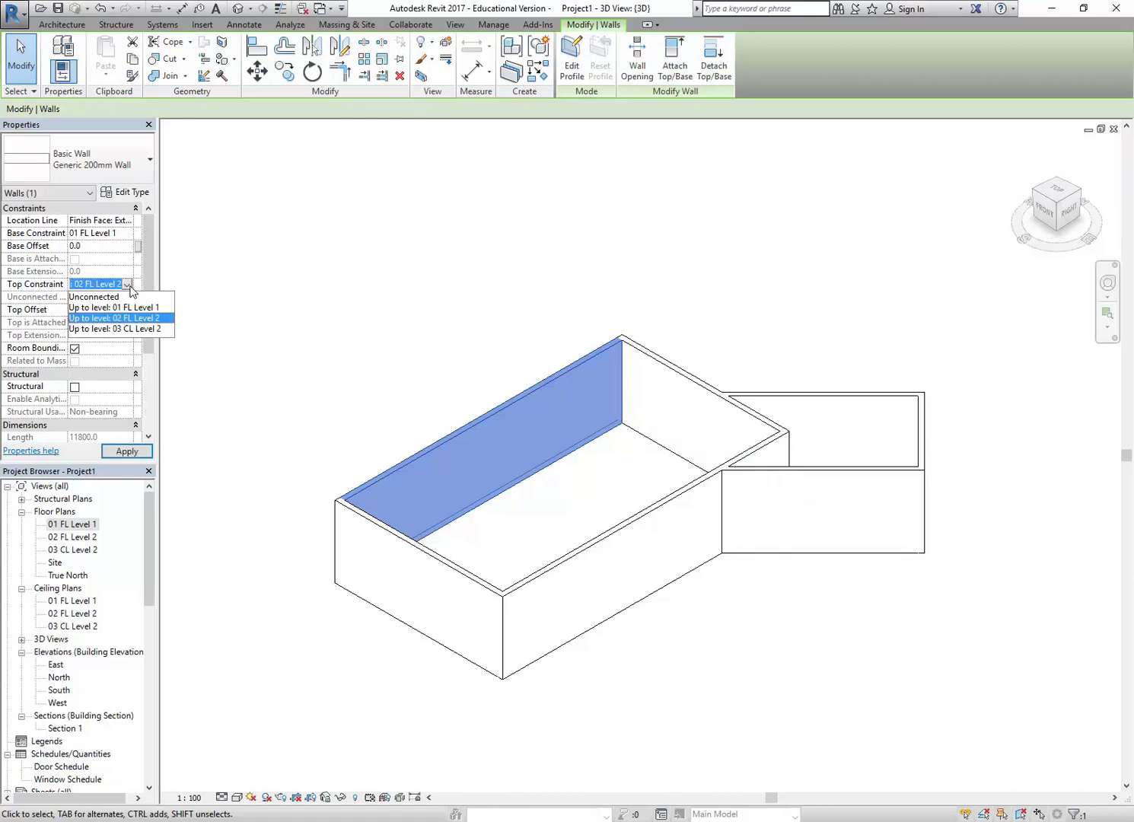
left_click(128, 329)
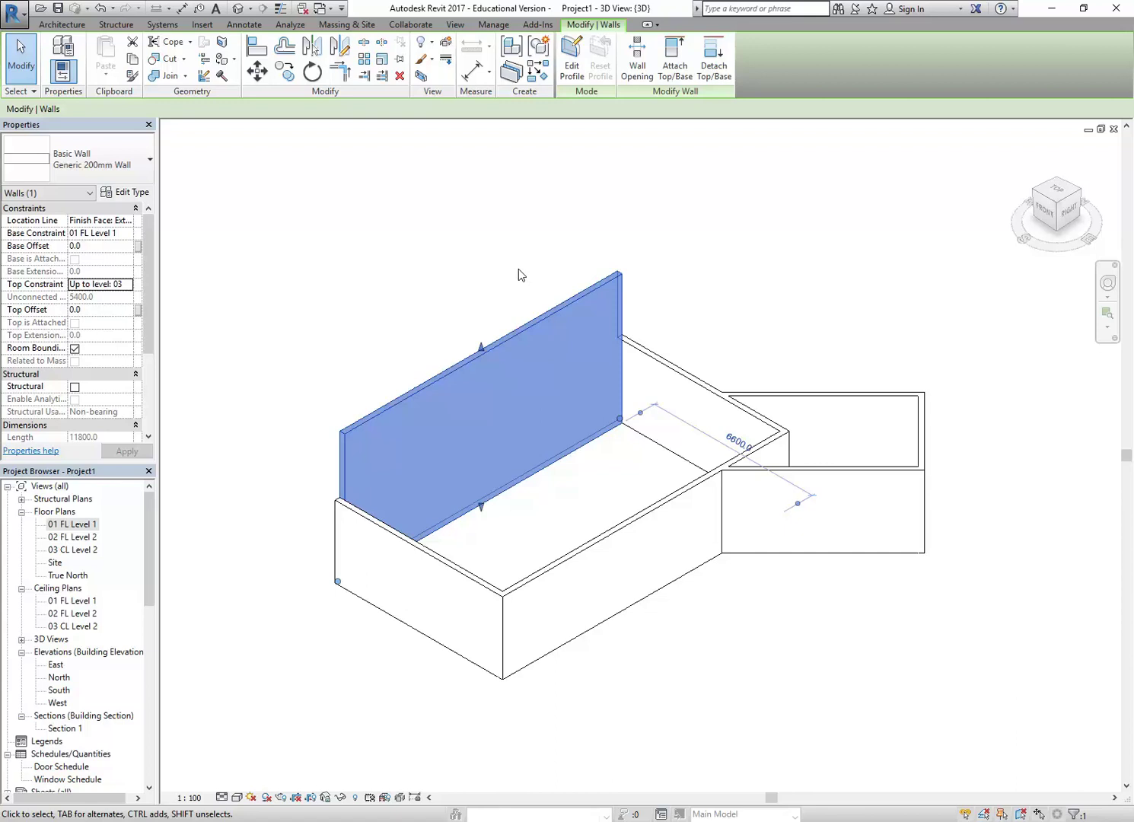
left_click(661, 357)
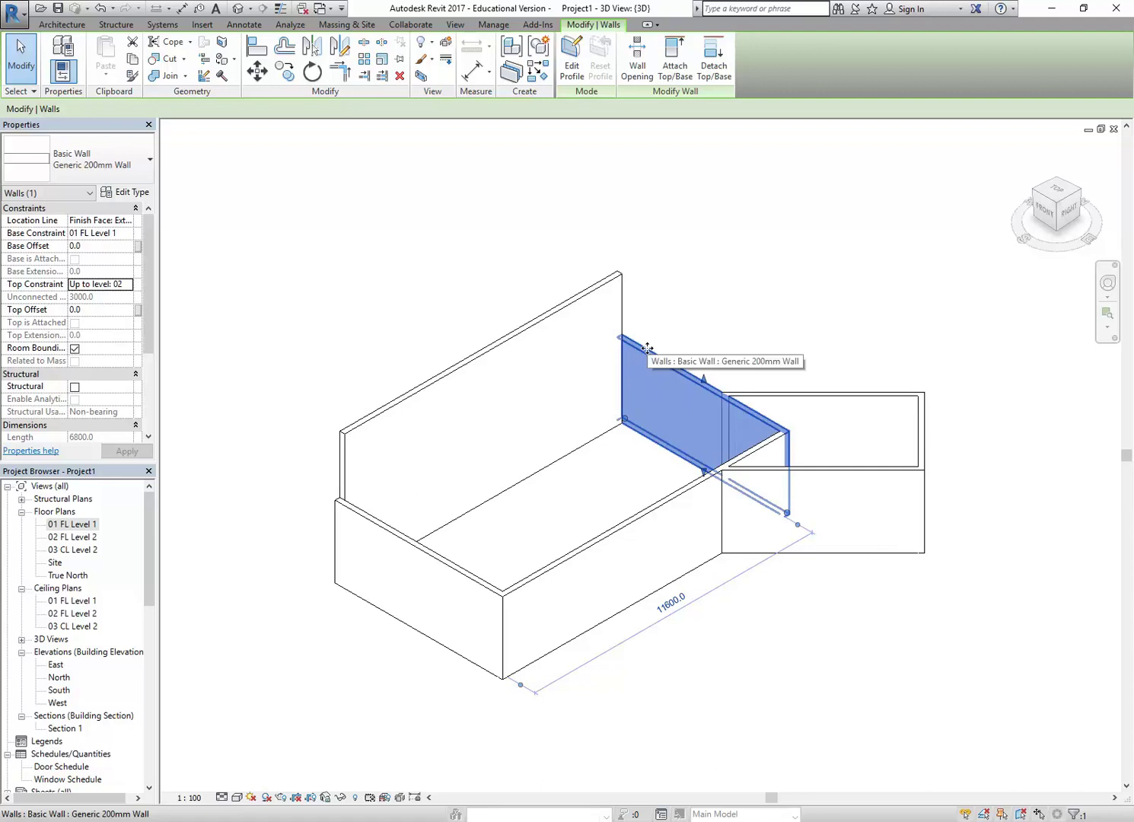
left_click(287, 272)
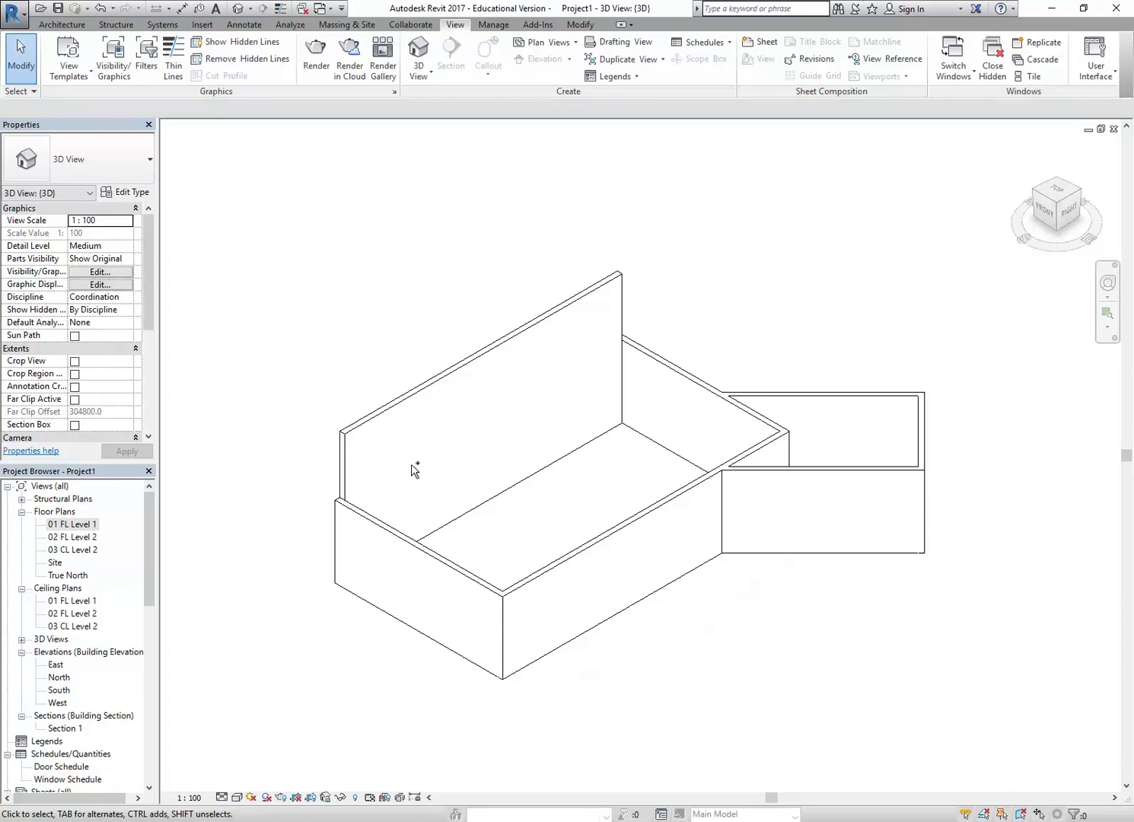
Step: Select the front-left, back-right and front-right walls and set their Top Constraint to 03 CL Level 2
left_click(396, 529)
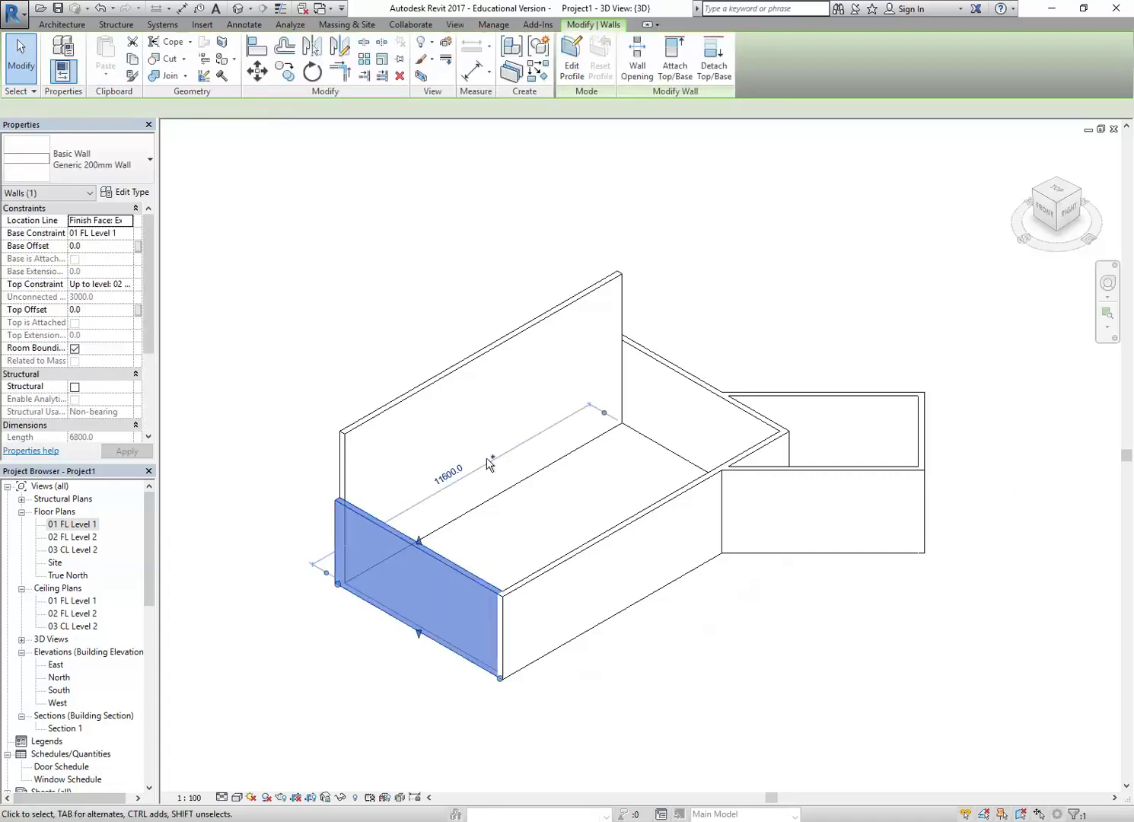
left_click(652, 366, "ctrl")
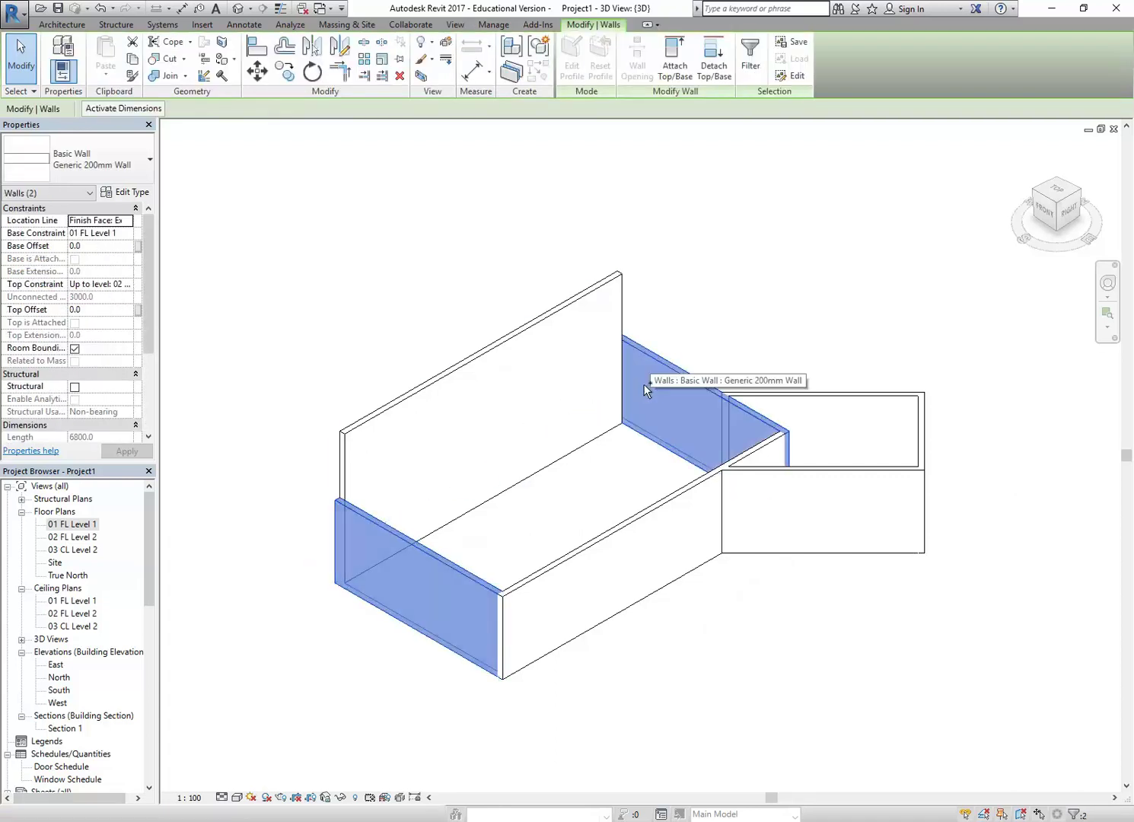
left_click(622, 525, "ctrl")
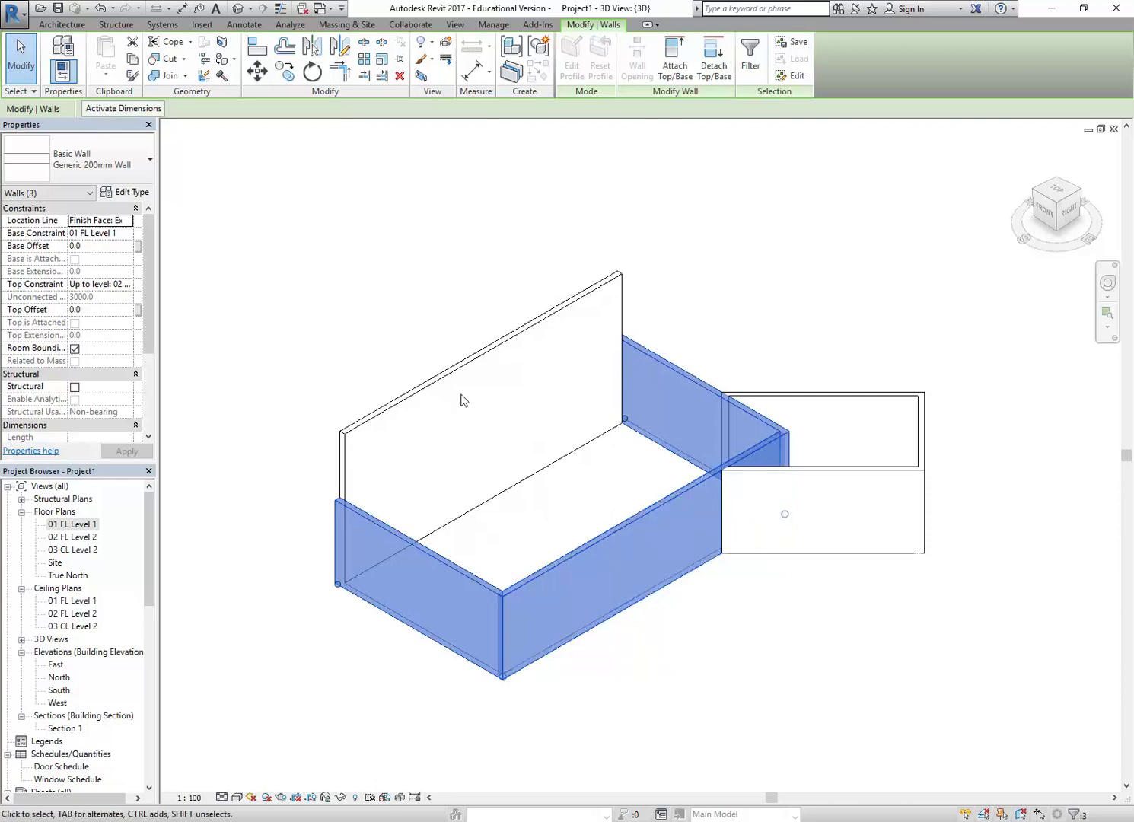
left_click(128, 286)
left_click(128, 286)
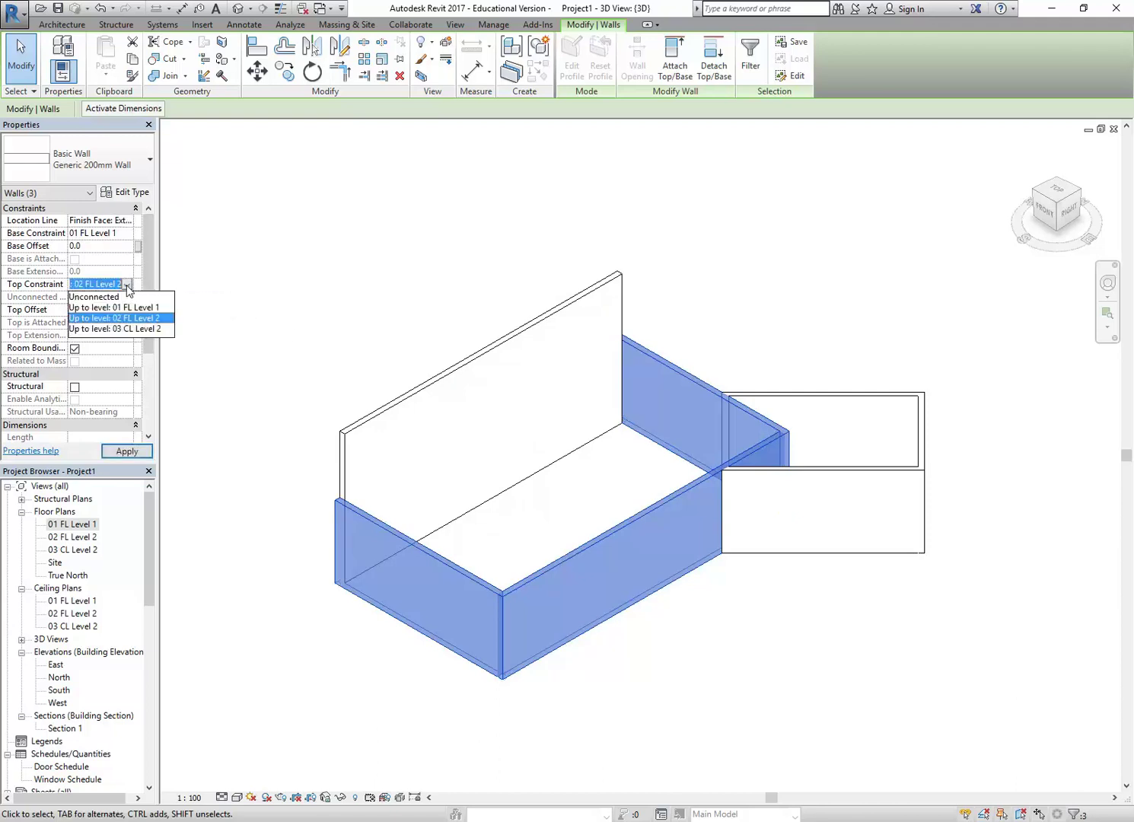
left_click(115, 330)
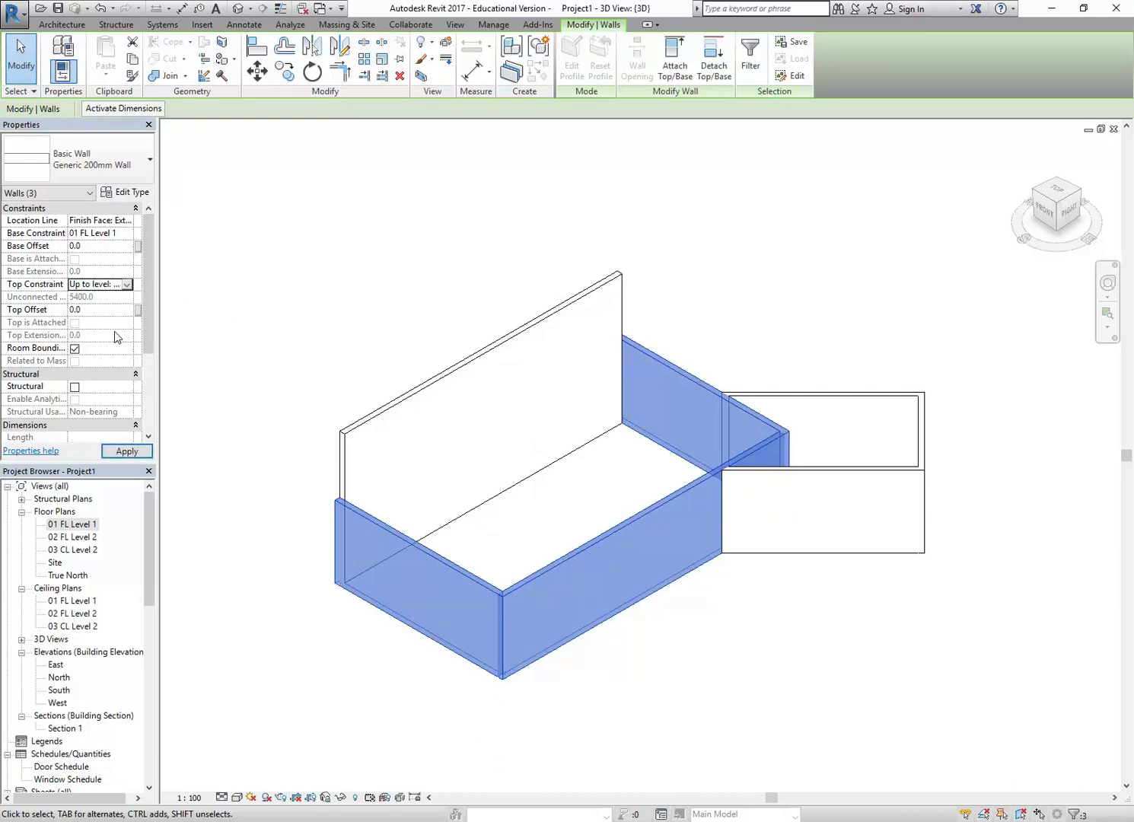